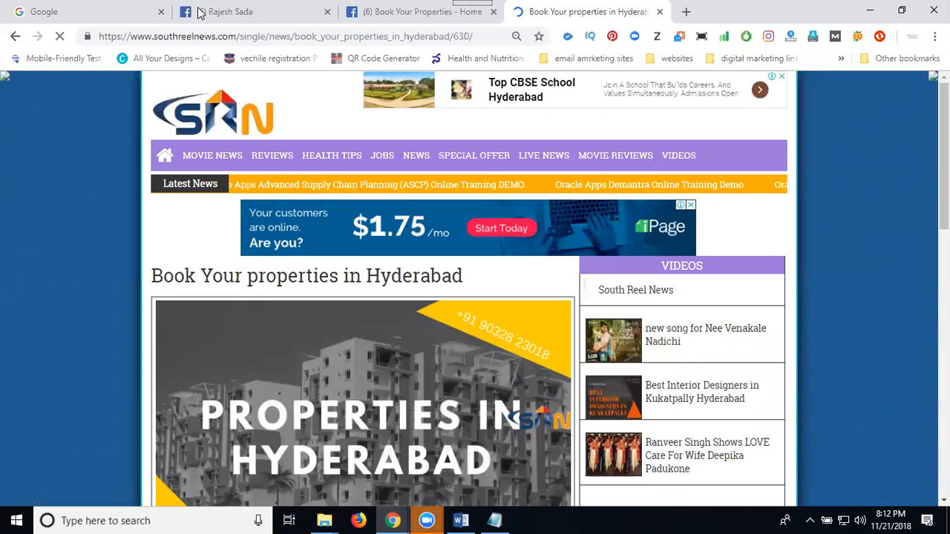
- Open the Facebook share form for the "Book Your properties in Hyderabad" article on southreelnews.com
click(282, 18)
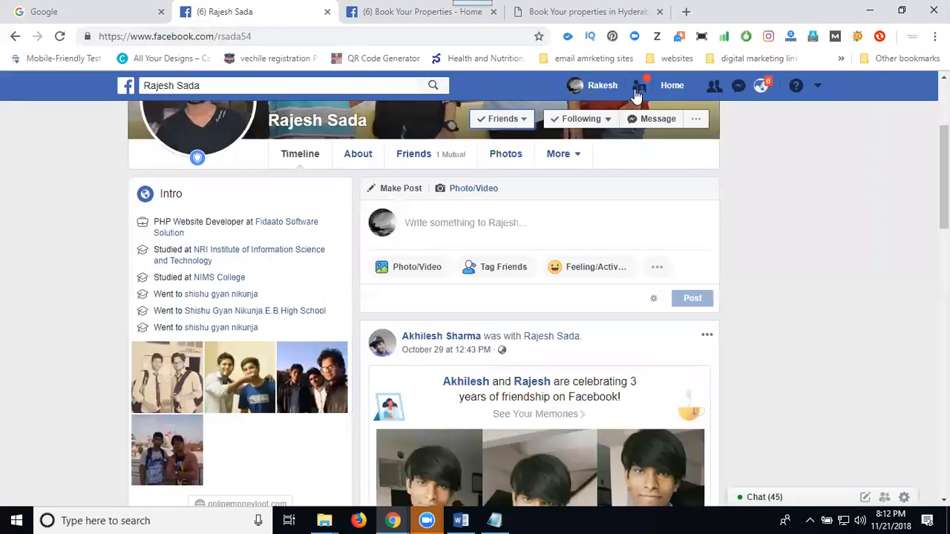
click(673, 92)
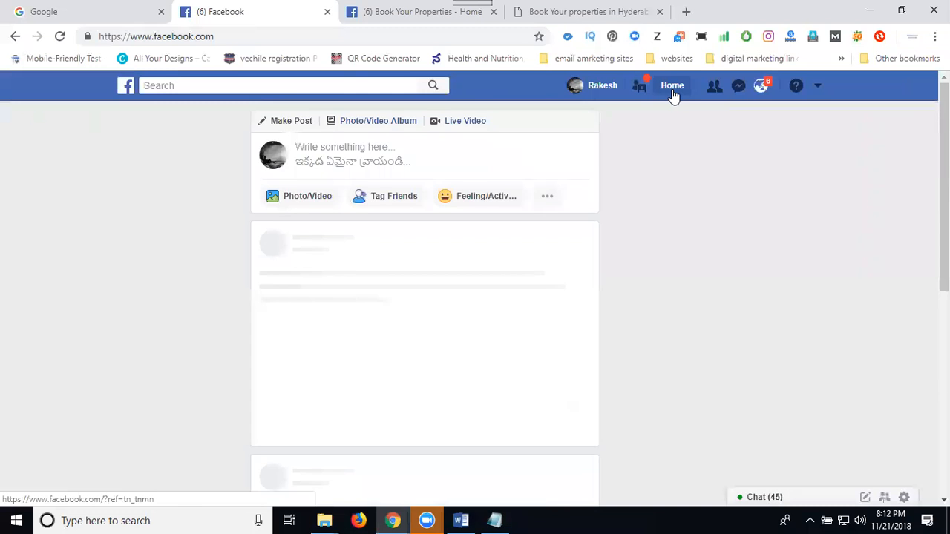
click(566, 11)
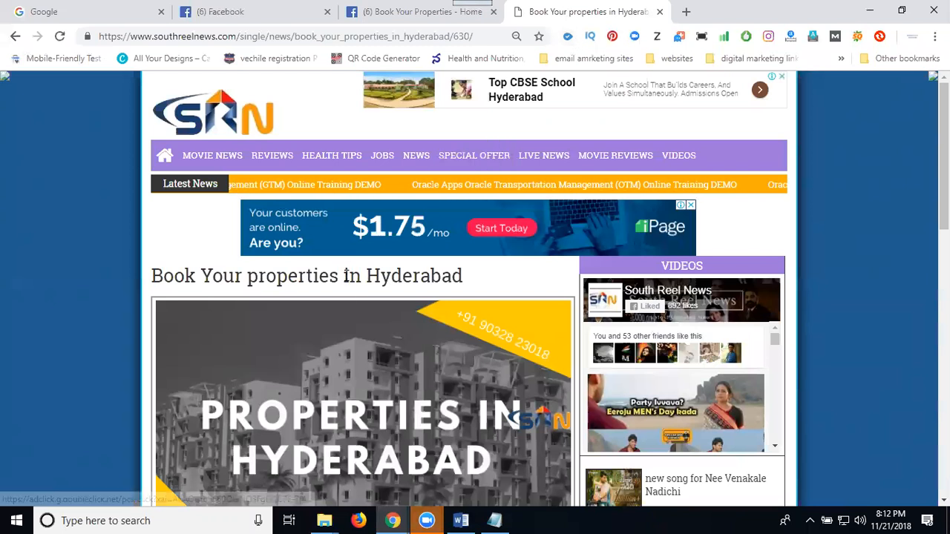
triple_click(346, 276)
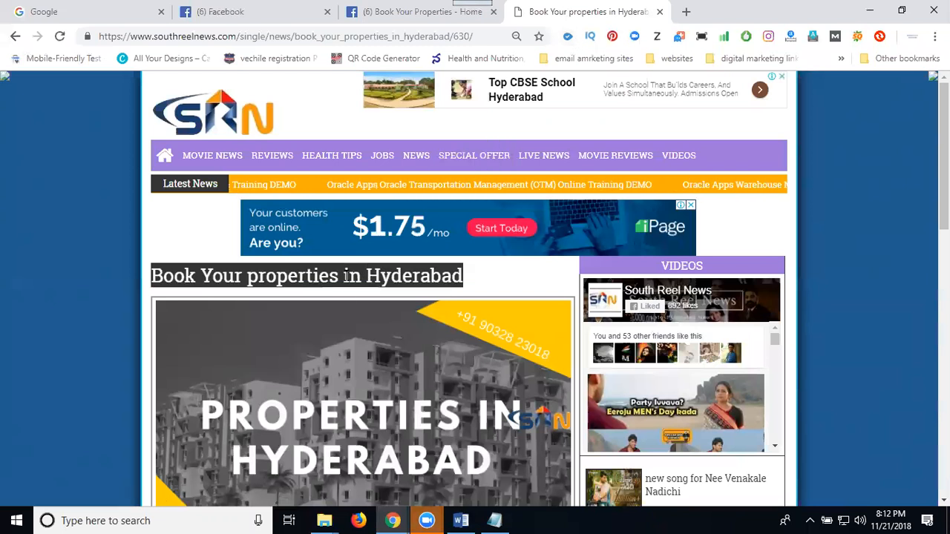
scroll(317, 241, down, 6)
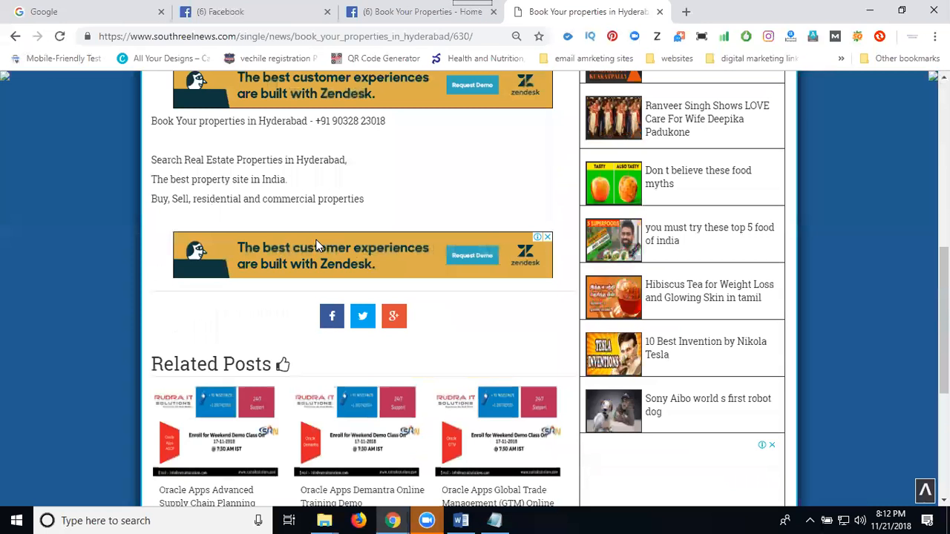
click(328, 318)
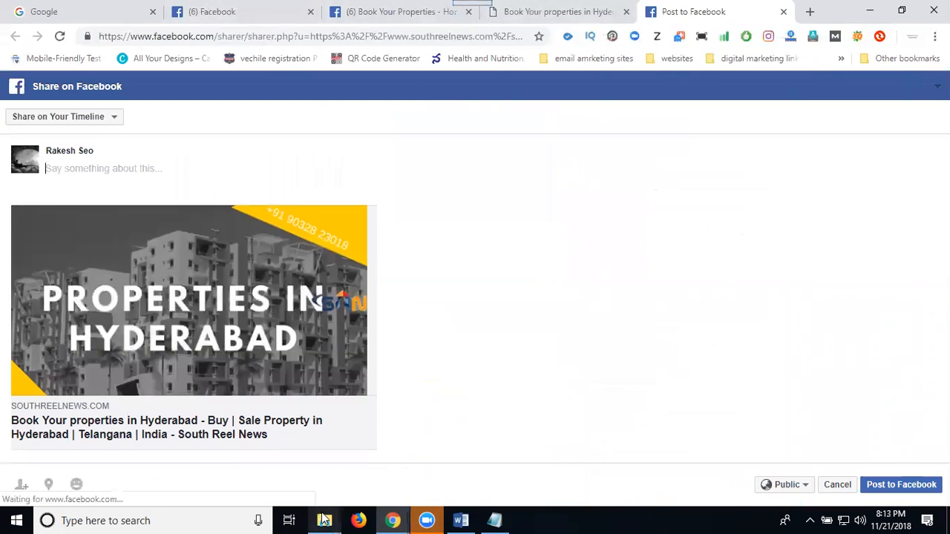
- Copy the text from "Search #RealEstate" through the first bookurproperties.com link in the Word document "smo posting" and paste it as the Facebook post message
mouse_move(324, 520)
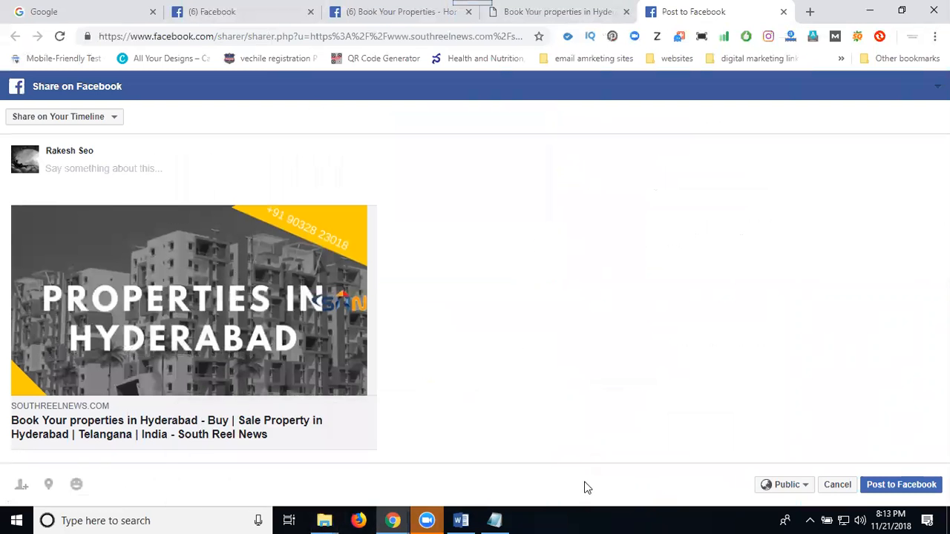
key(alt+Tab)
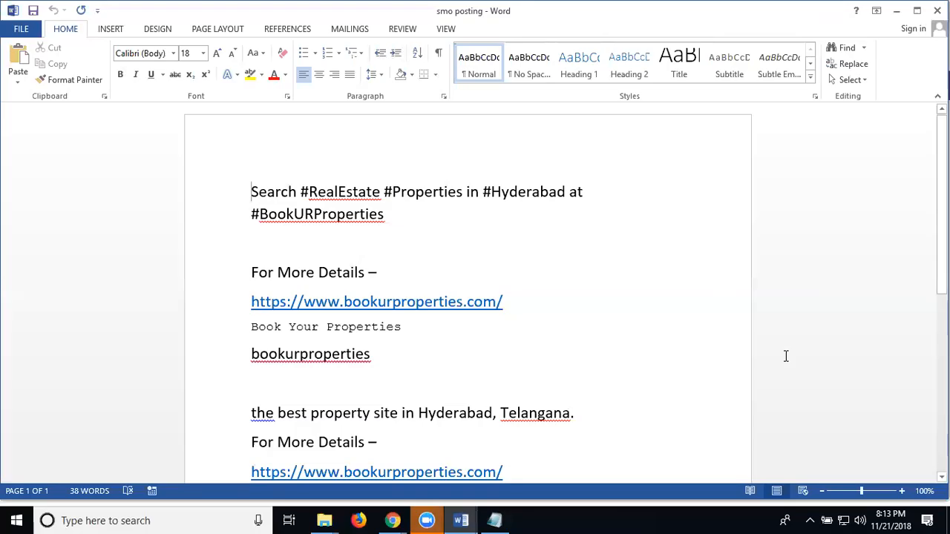
click(505, 302)
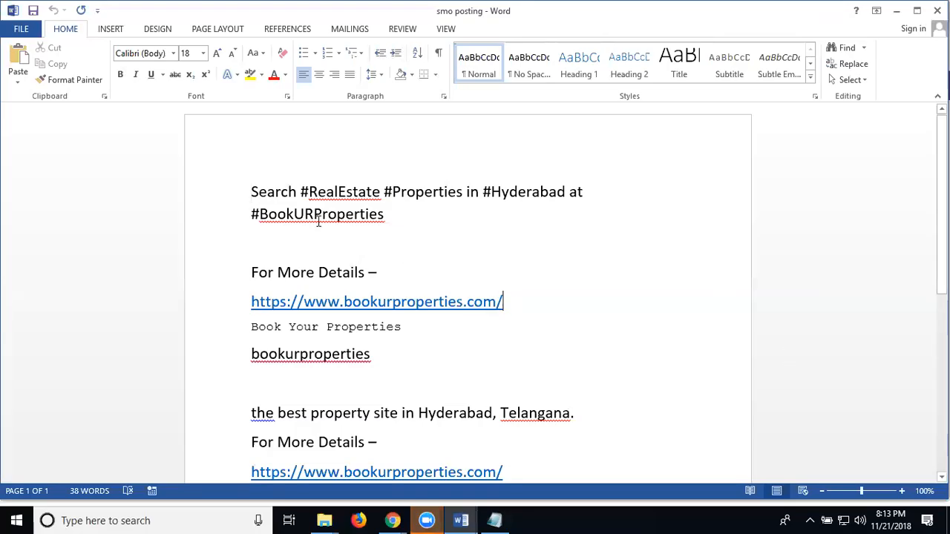
shift+click(250, 191)
key(ctrl+c)
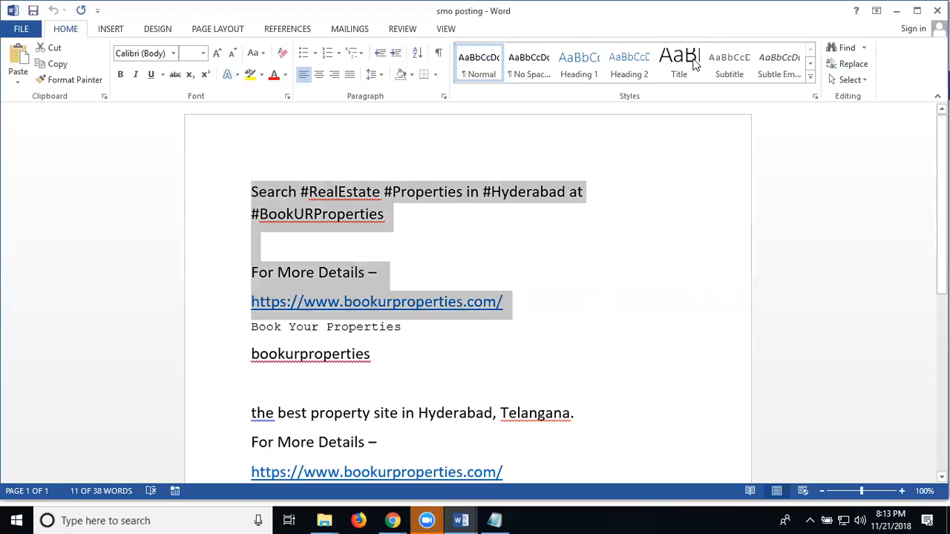
click(897, 11)
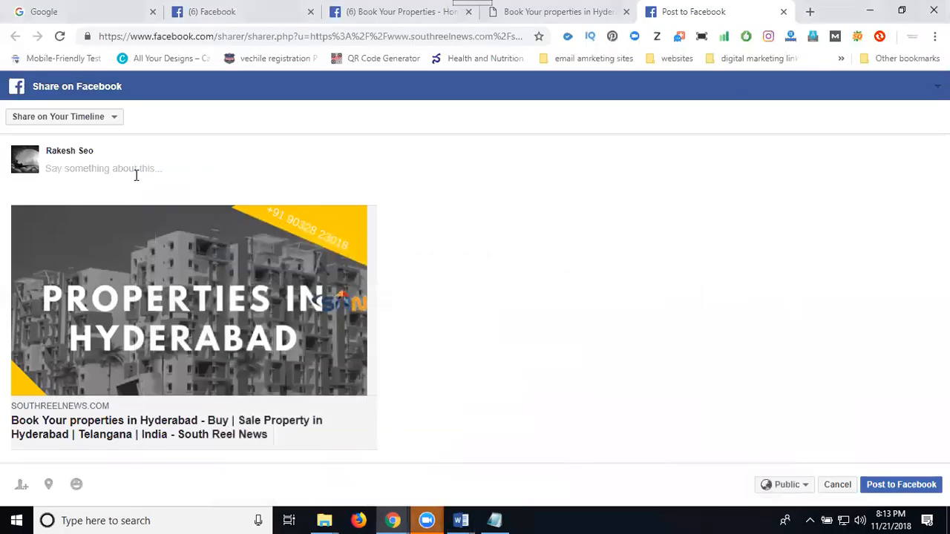
key(ctrl+v)
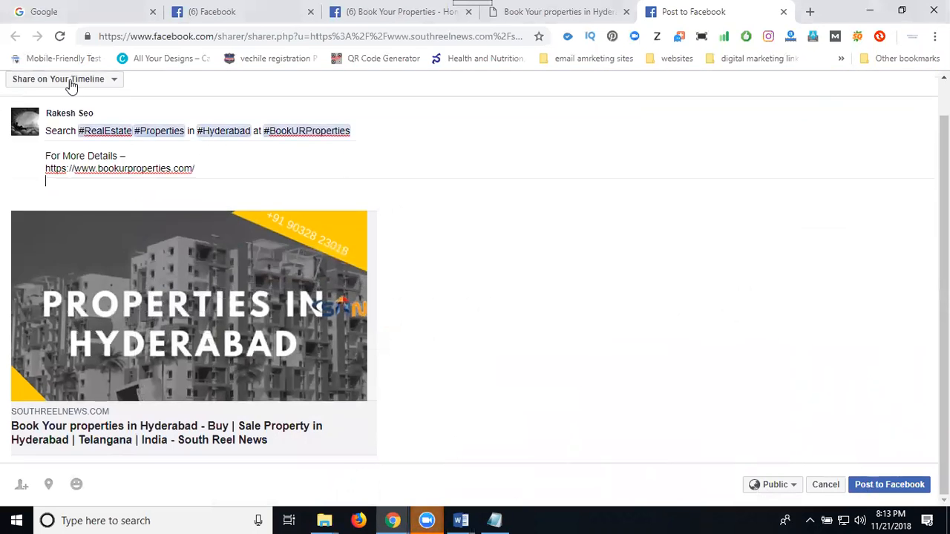
- Set the post to be shared on a managed page and choose Book Your Properties as the page
click(44, 86)
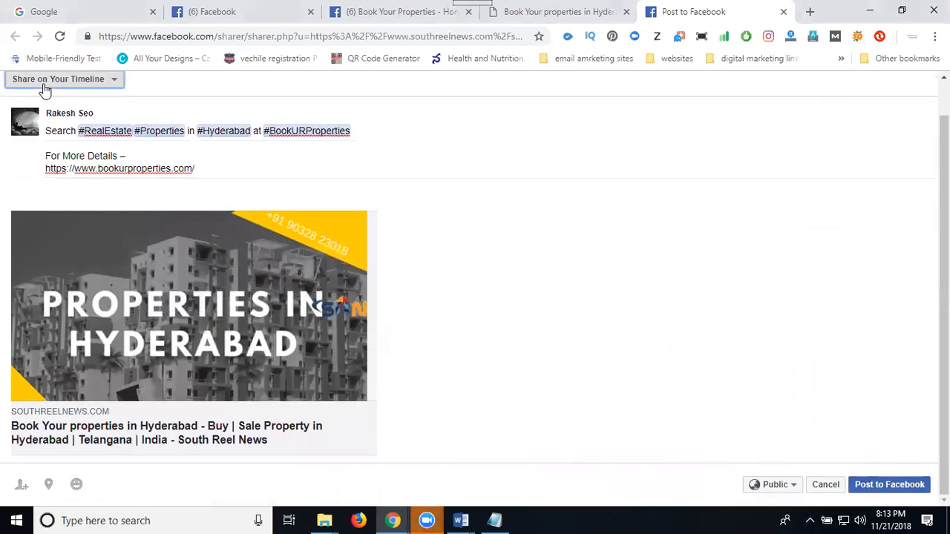
click(44, 86)
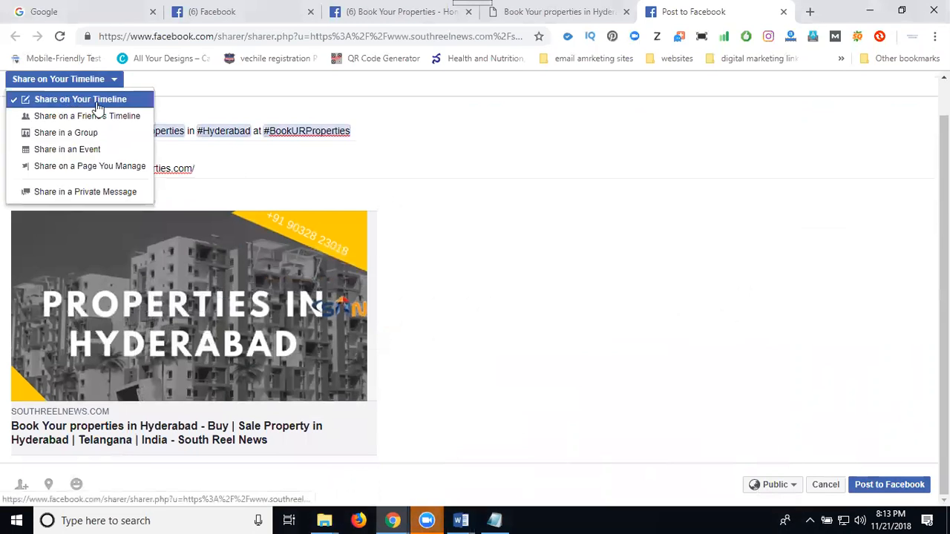
click(369, 13)
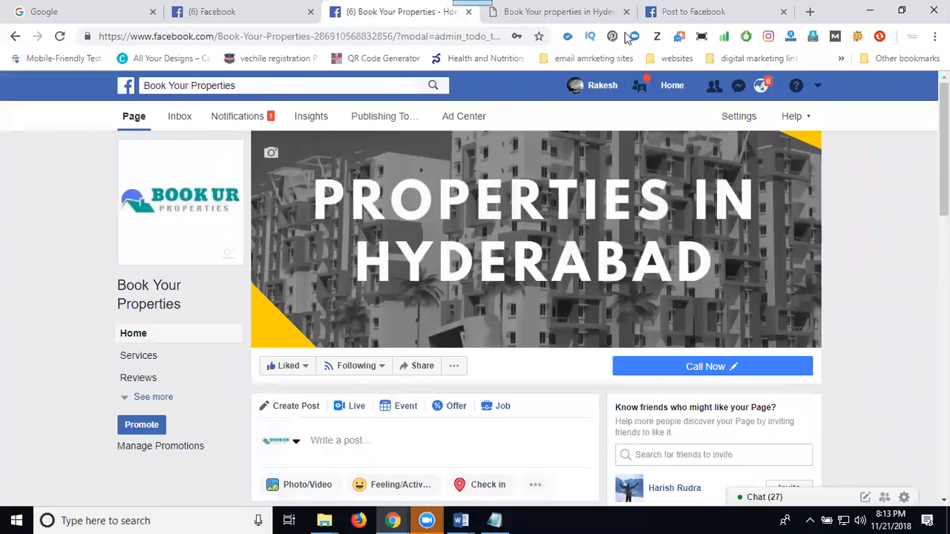
click(655, 16)
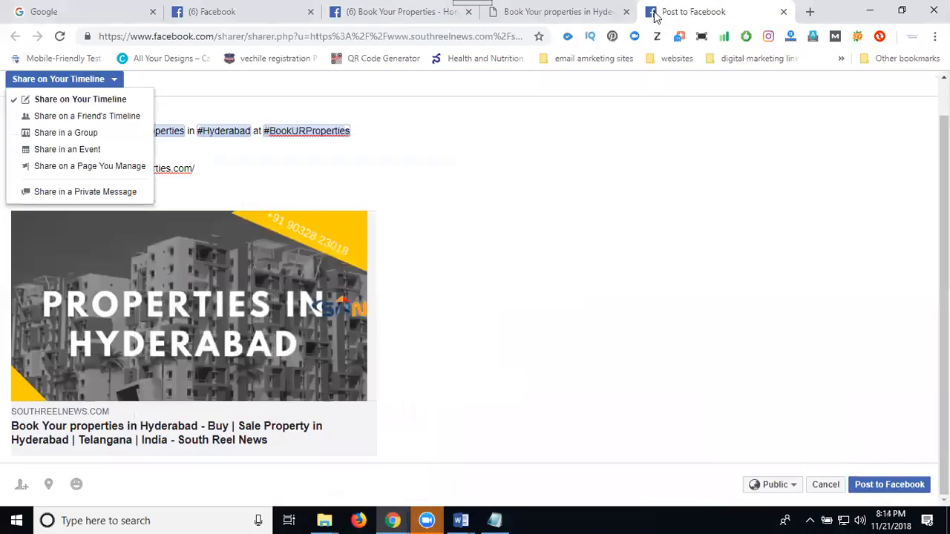
click(63, 167)
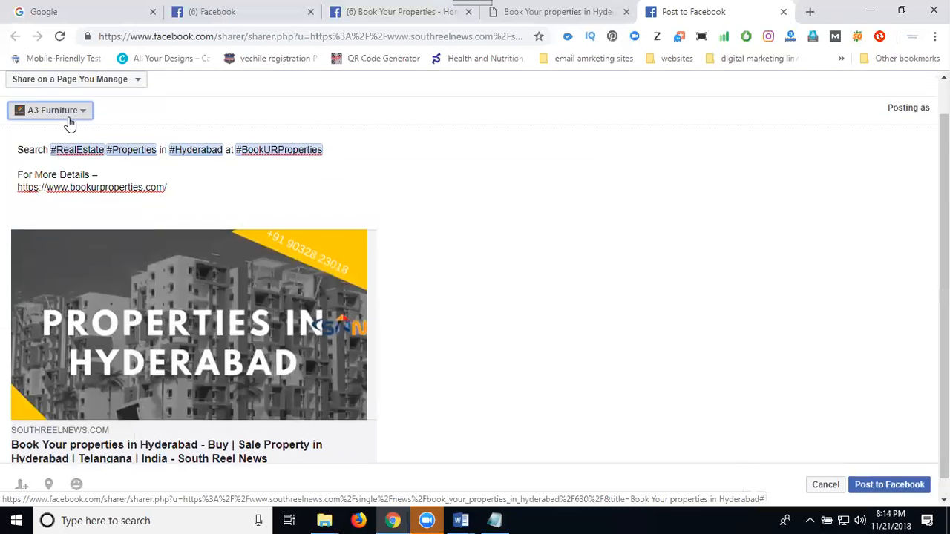
click(70, 119)
key(b)
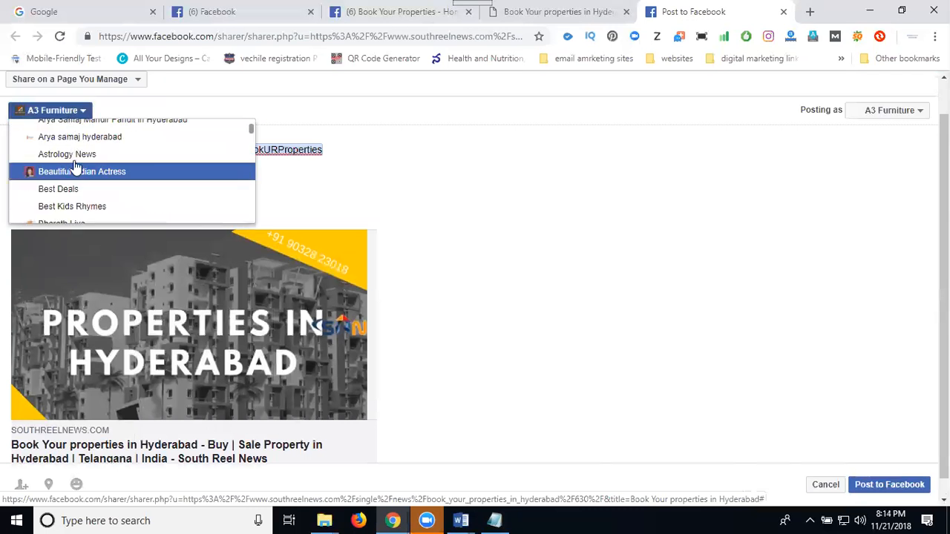
scroll(77, 177, down, 1)
click(77, 189)
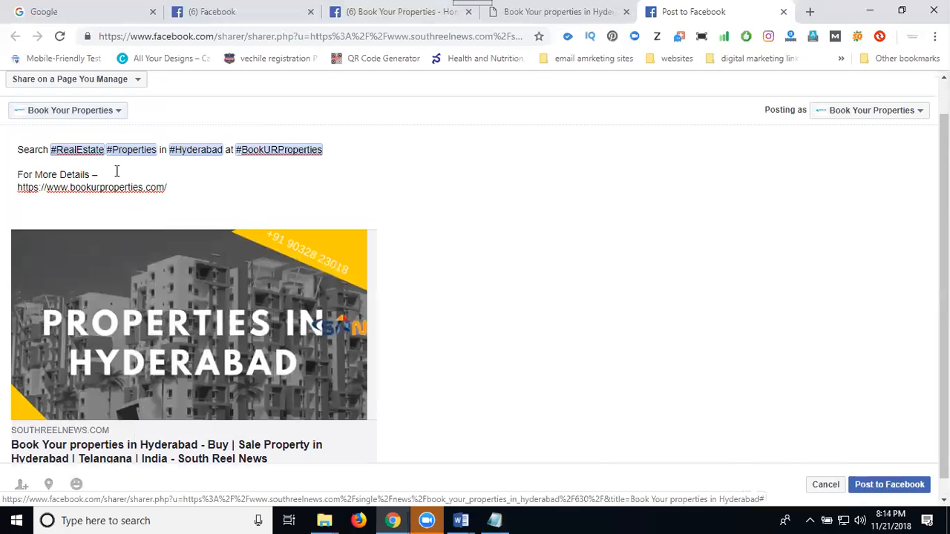
- Add a blank line after "For More Details –", publish the post to Facebook and close the finished share page
click(117, 172)
key(Return)
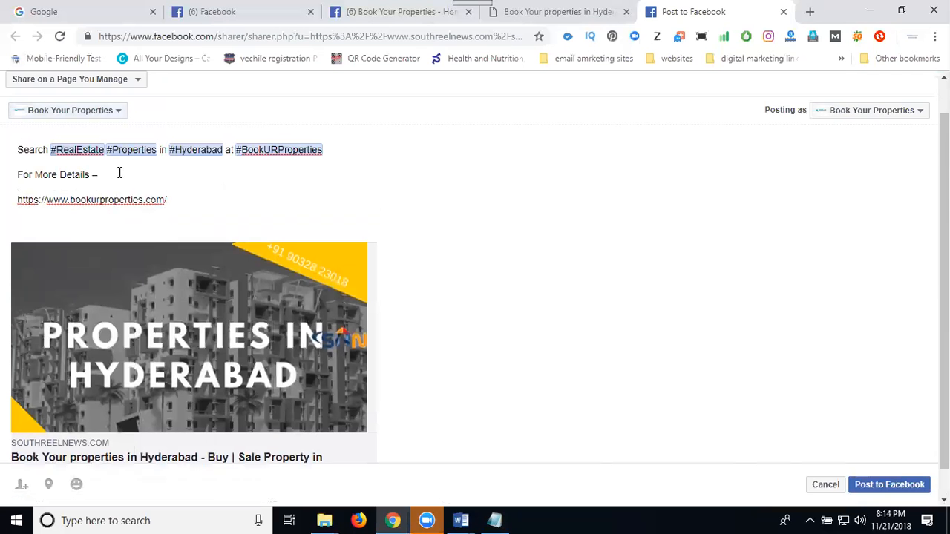
click(870, 487)
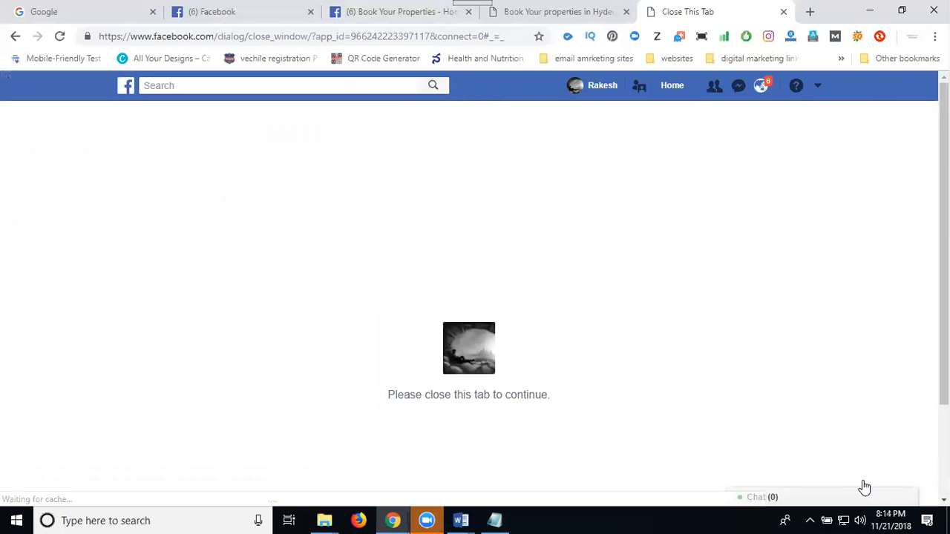
key(ctrl+w)
- Reload the Book Your Properties page and check its latest post in the Posts section
click(412, 13)
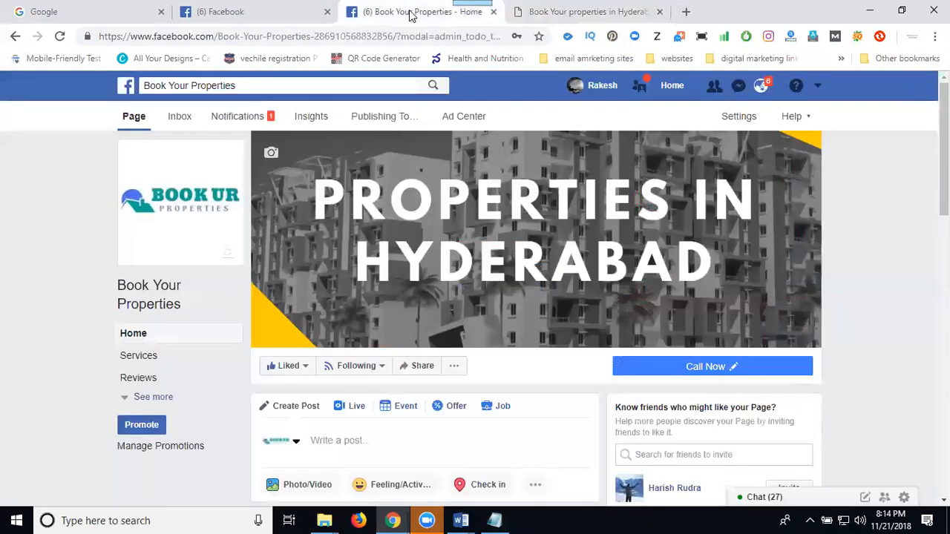
scroll(578, 220, down, 3)
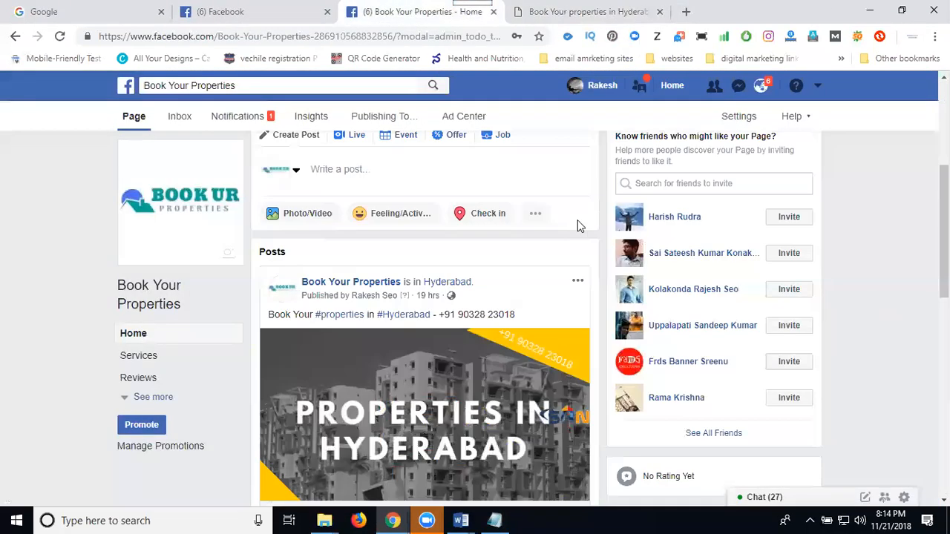
scroll(577, 220, down, 1)
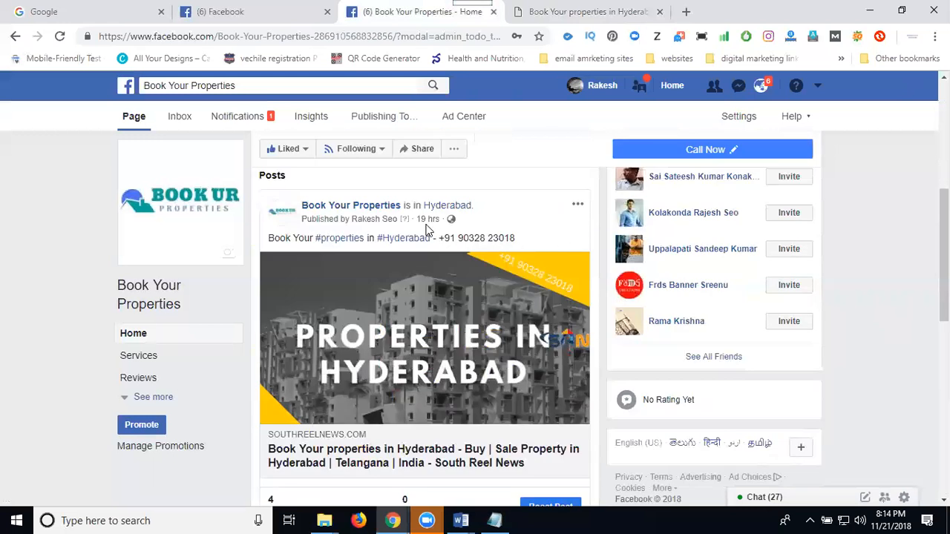
click(60, 37)
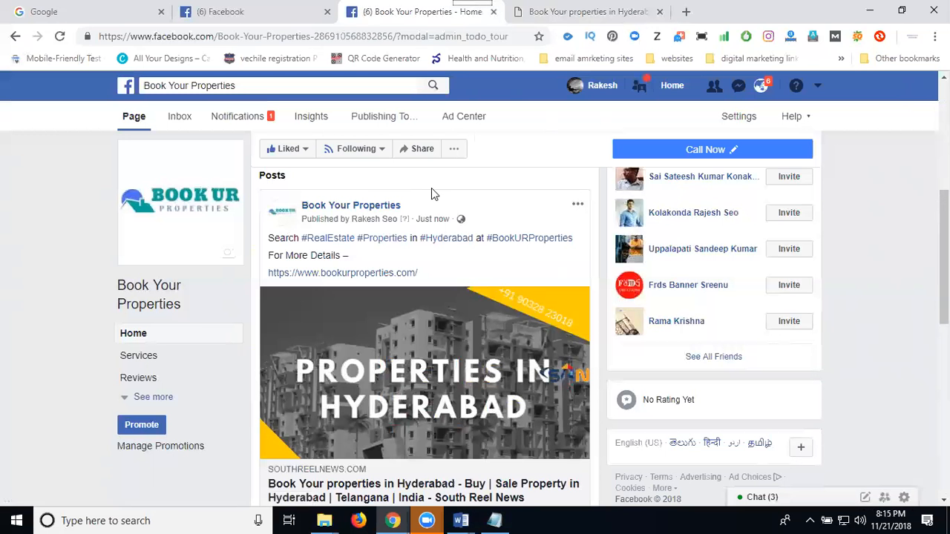
- Copy the web address of the southreelnews.com article and open anyimage.io in a new browser tab
click(551, 14)
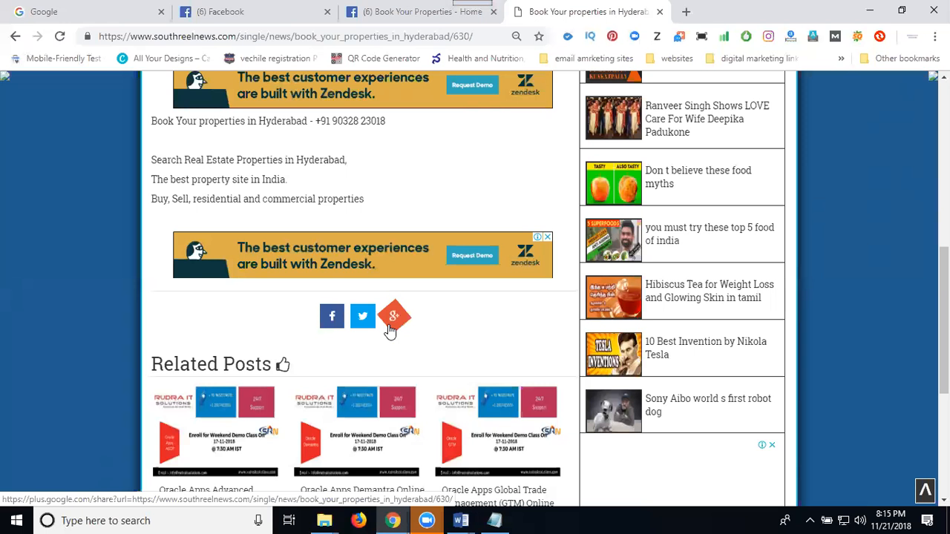
click(359, 37)
key(ctrl+c)
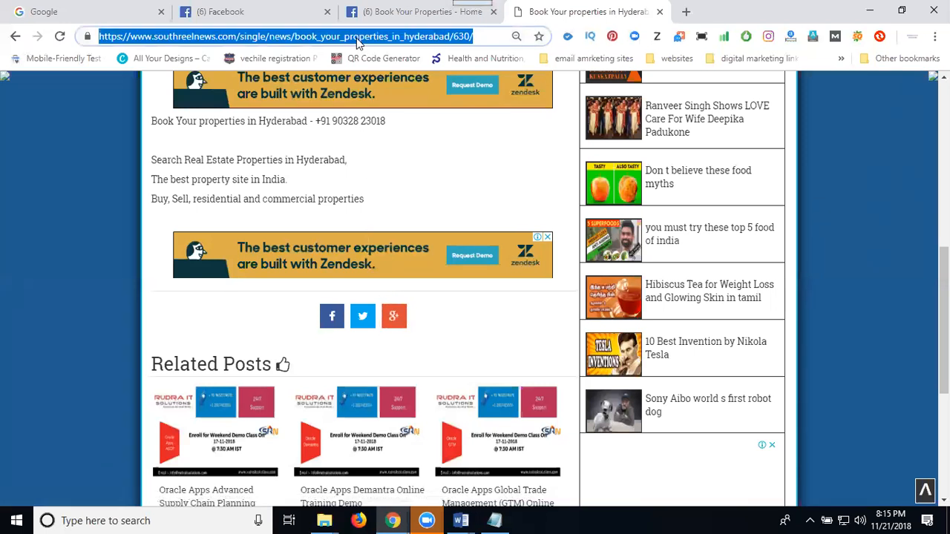
click(689, 13)
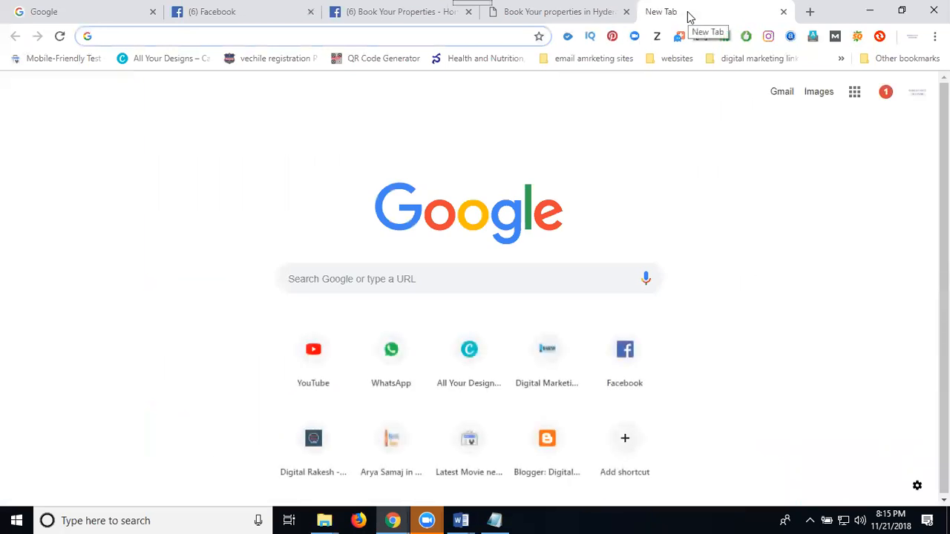
text(any)
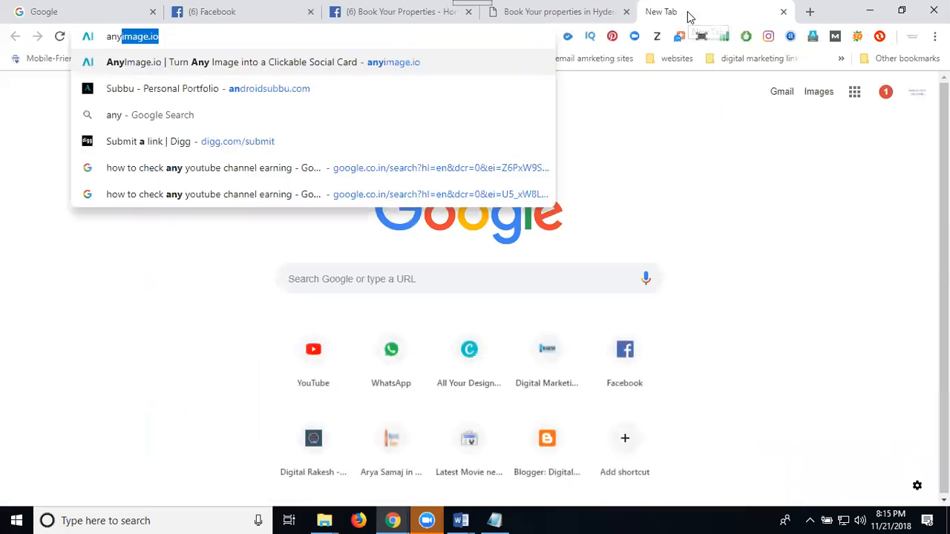
key(Return)
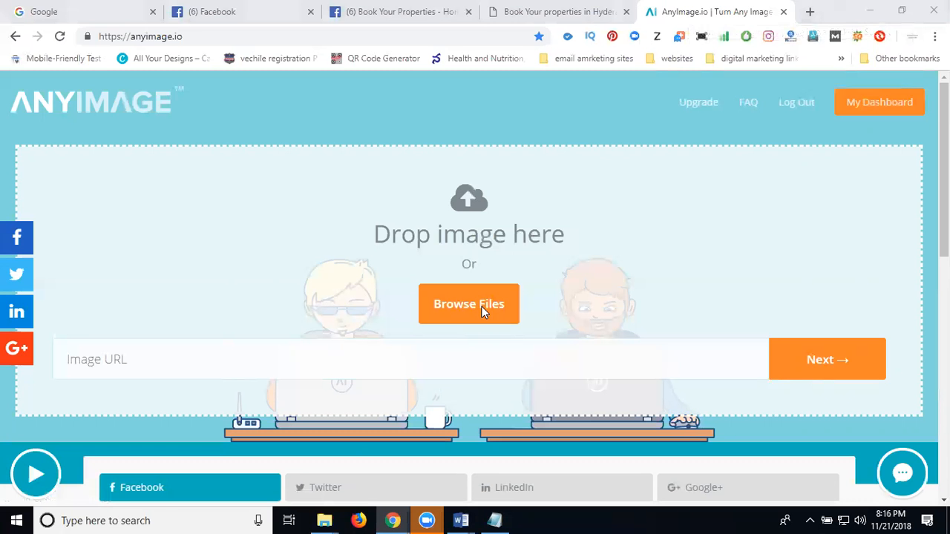
- Upload the image "book your properties" from the "book u r properties" folder to AnyImage
click(481, 308)
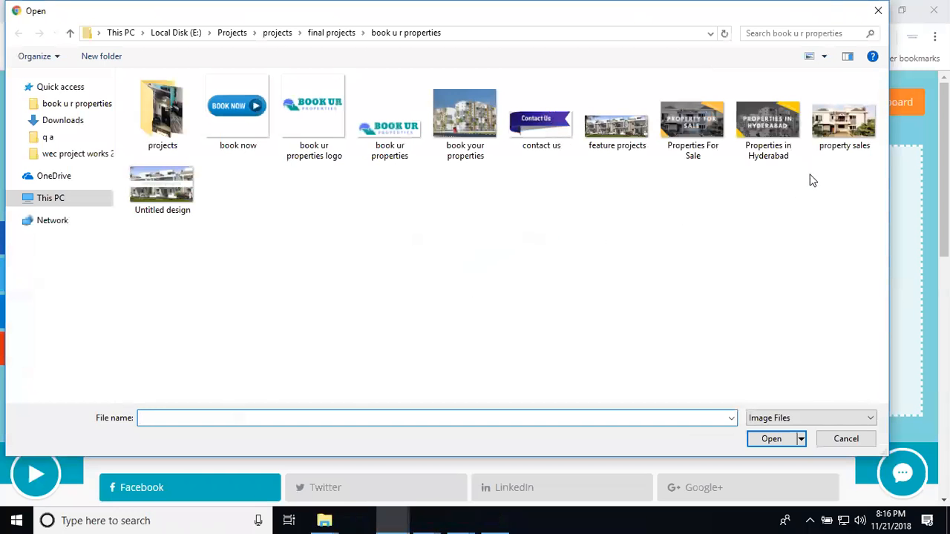
click(835, 133)
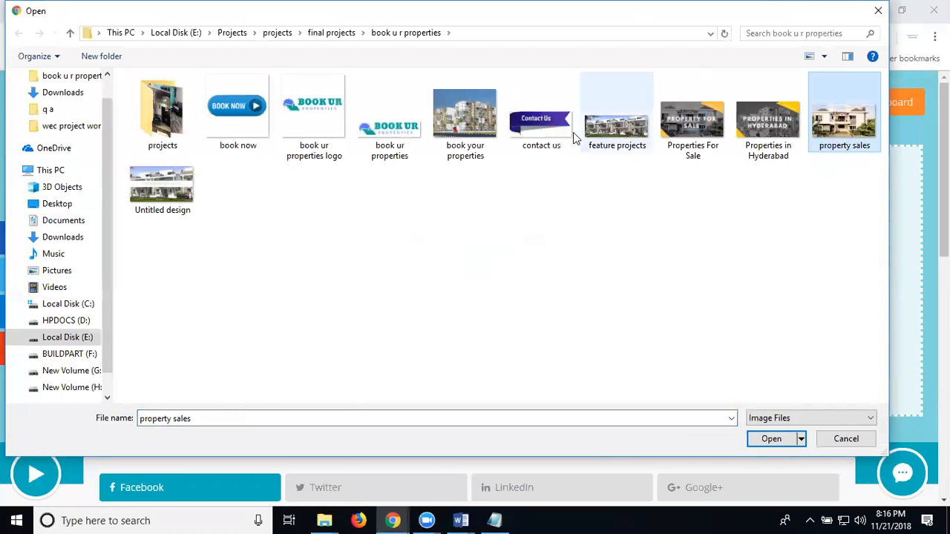
double_click(458, 122)
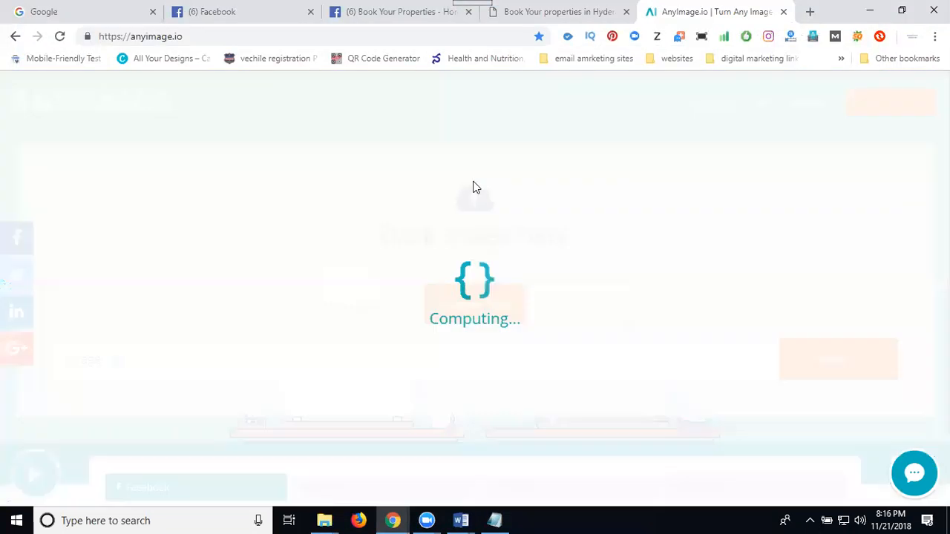
- Enter "resale 1,2,3 bhk flats,apartments,independent house/villas for sale in hyderabad" as both the card's title and its description
mouse_move(324, 521)
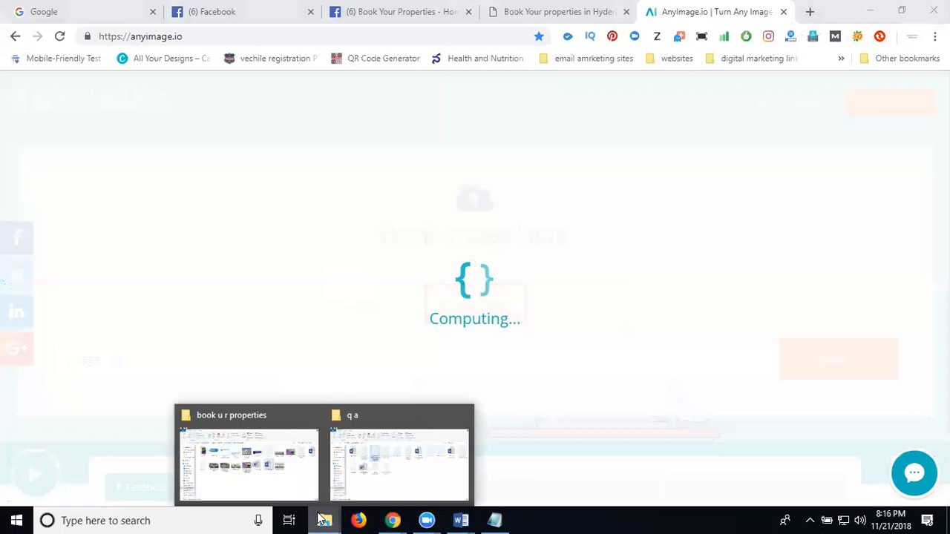
click(289, 474)
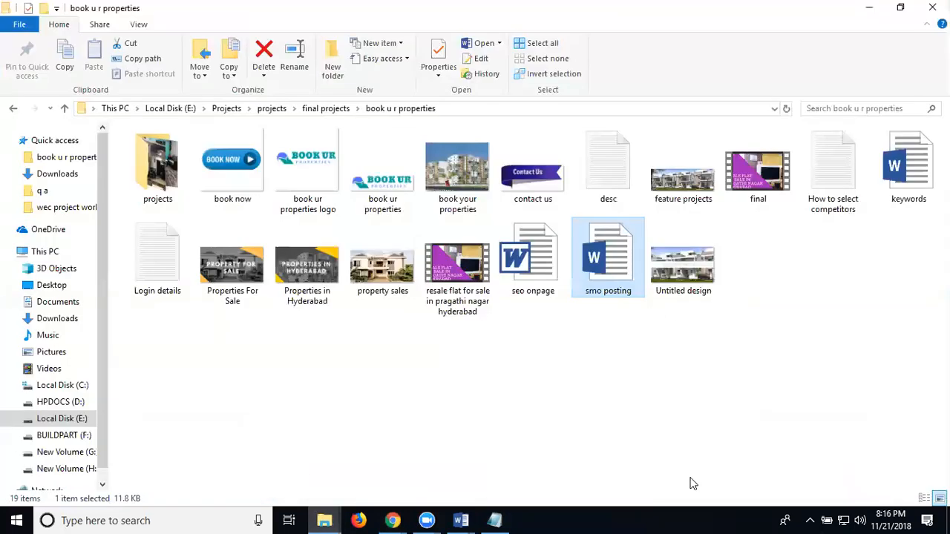
key(alt+Tab)
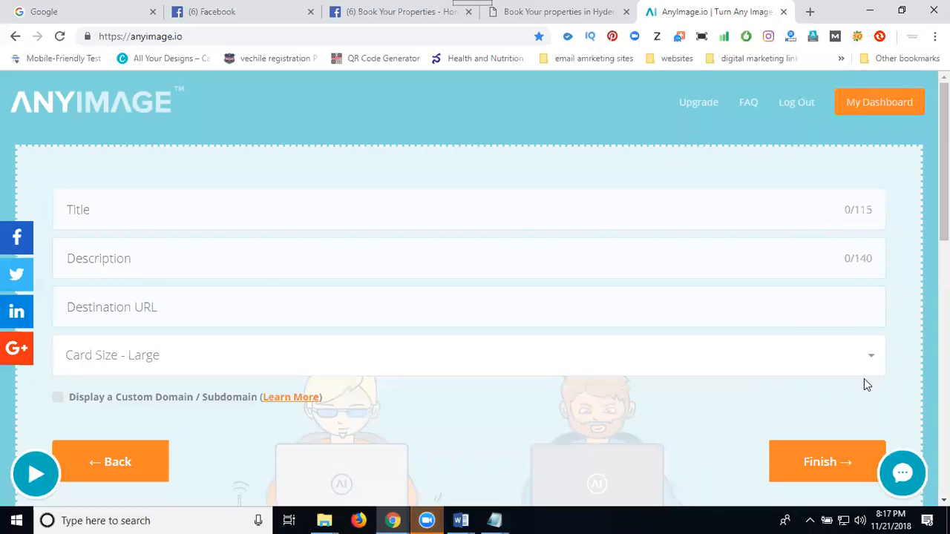
click(137, 209)
text(resale 1,2,3 bhk flats,apartments,independent house/villas for sale in hyderabad)
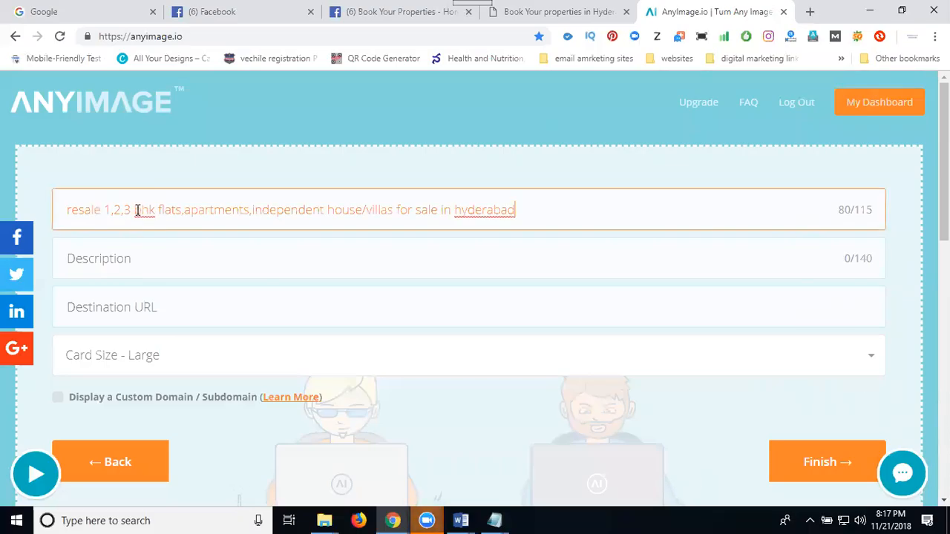
click(137, 264)
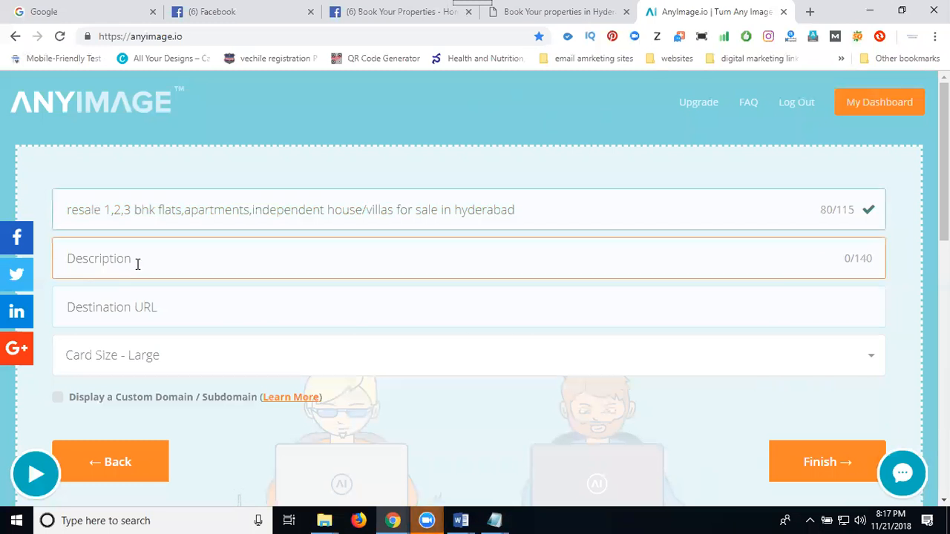
text(resale 1,2,3 bhk flats,apartments,independent house/villas for sale in hyderabad)
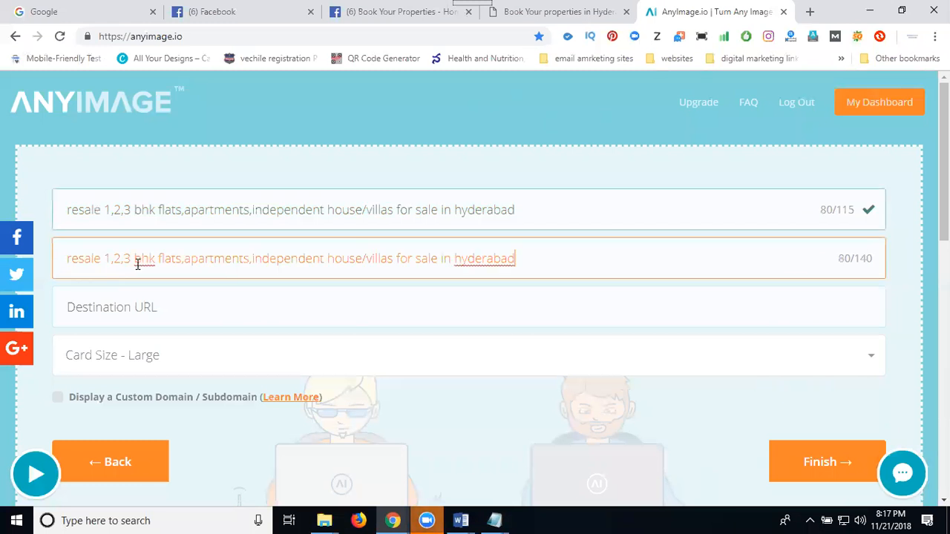
- Copy the southreelnews.com article's web address and paste it as the card's destination URL
click(547, 9)
scroll(290, 217, up, 5)
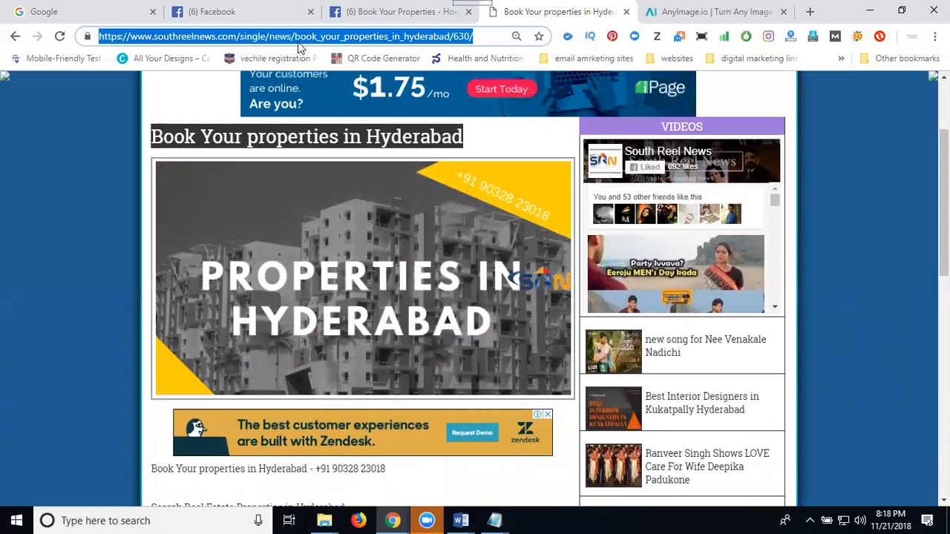
click(679, 12)
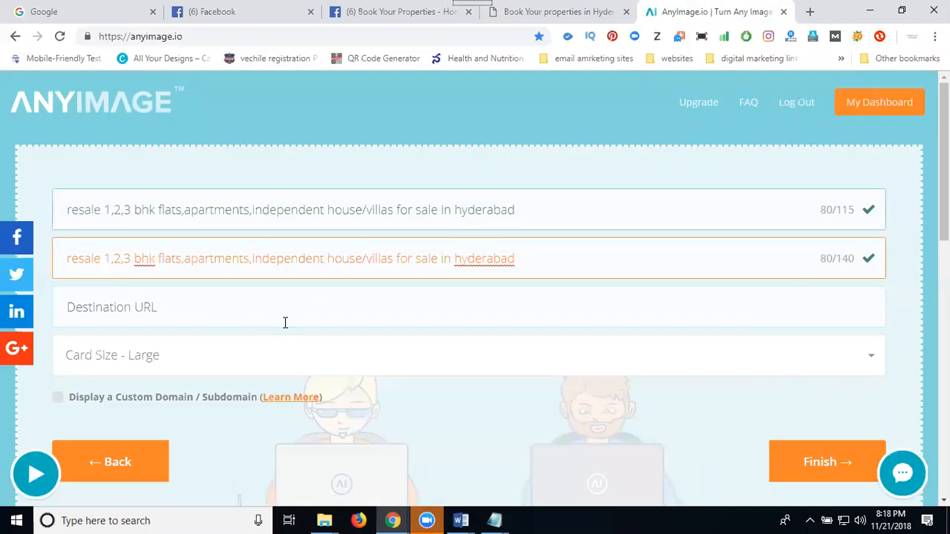
click(236, 309)
key(ctrl+v)
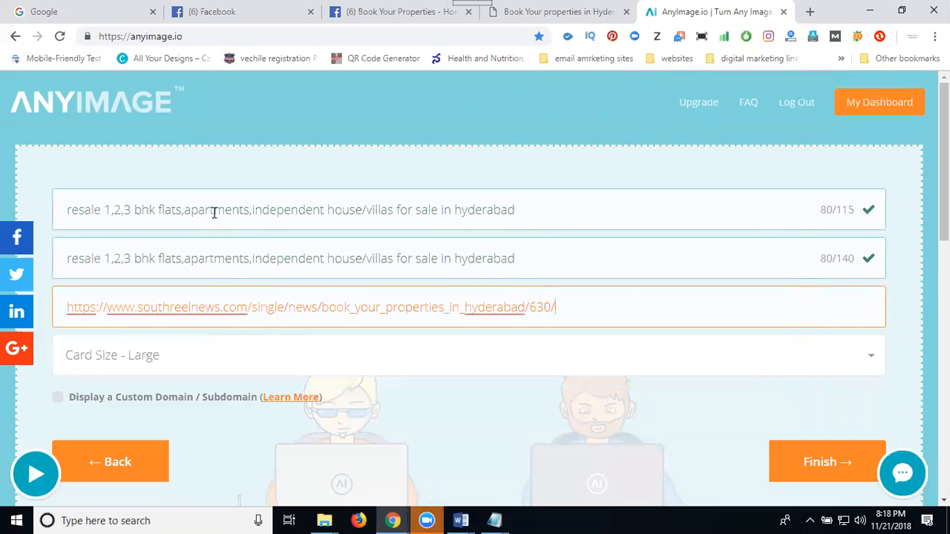
- Replace the slash between "house" and "villas" in the card title with a comma and space, and finish the card
click(364, 210)
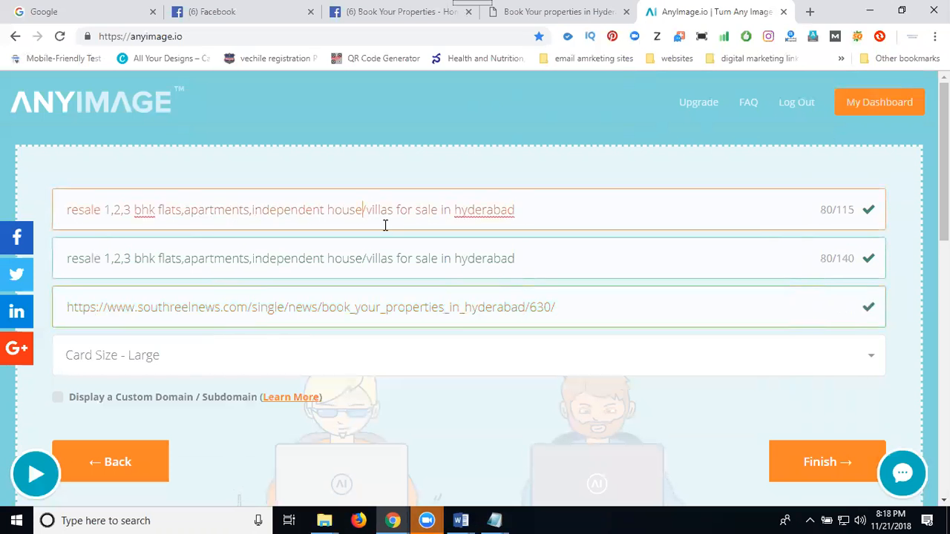
key(Delete)
text(,)
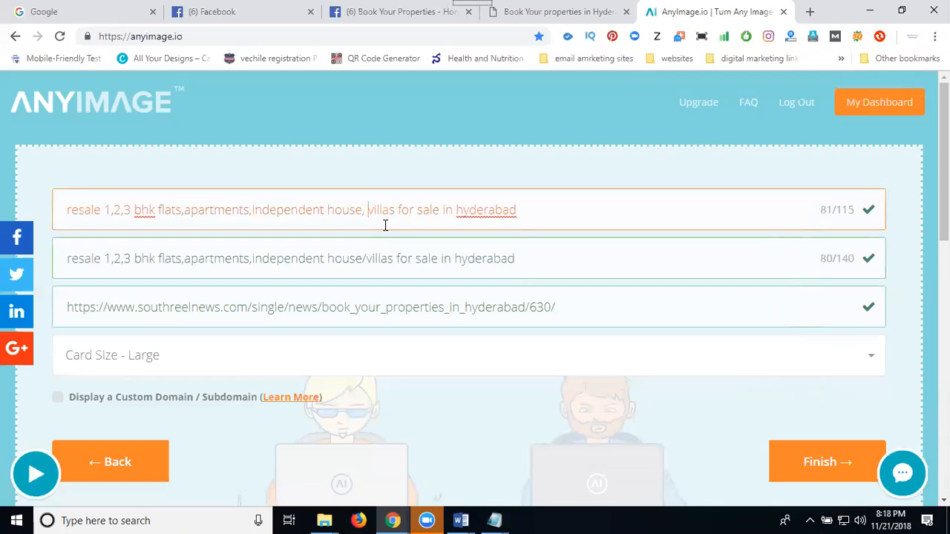
click(796, 461)
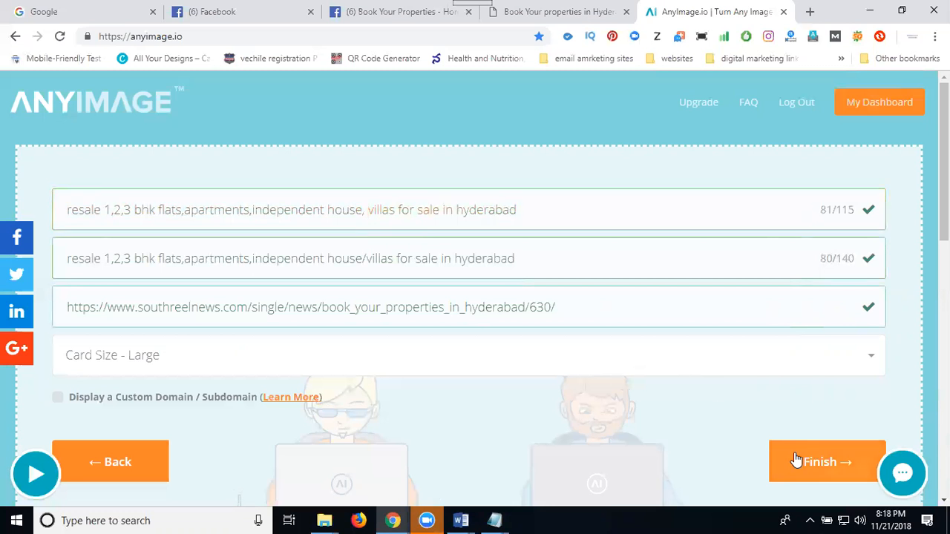
- Copy the first line, starting "resale 1,2,3 bhk flats,apartments", from the keyword file in Notepad and return to the browser
click(495, 520)
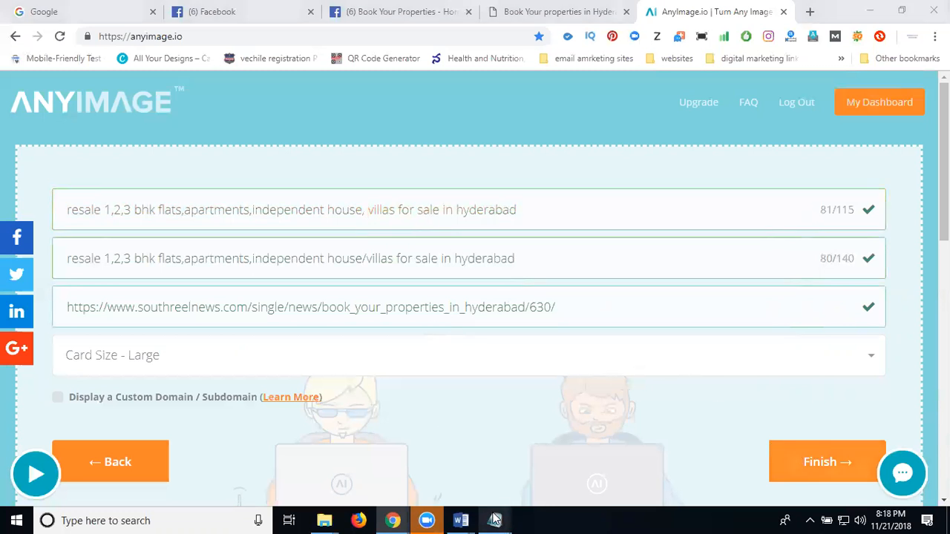
click(533, 465)
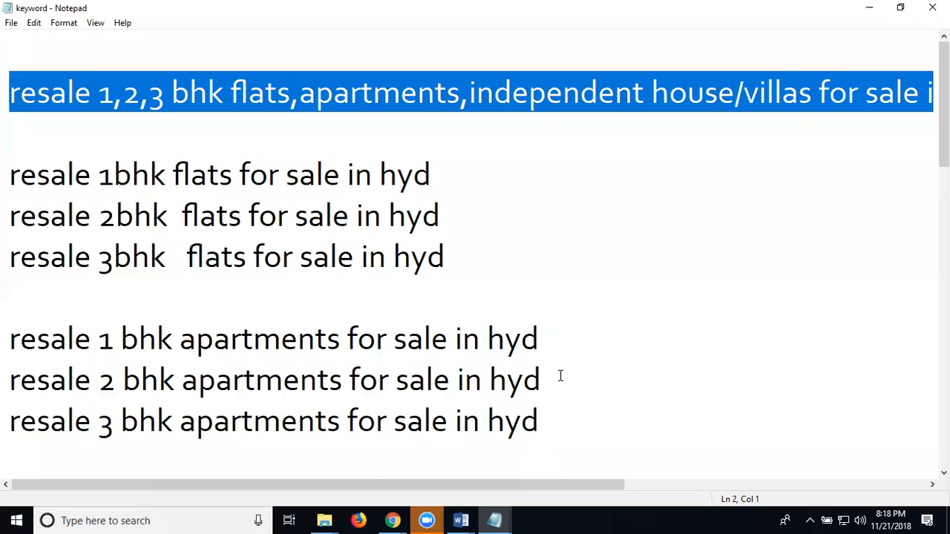
click(867, 10)
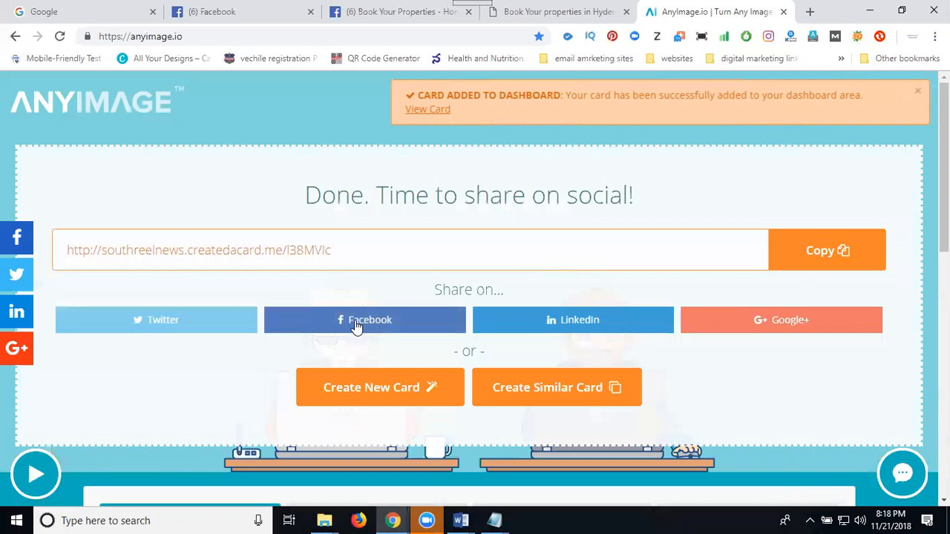
- Share the finished card on Facebook, choosing Share on a Page You Manage and the Book Your Properties page
click(356, 327)
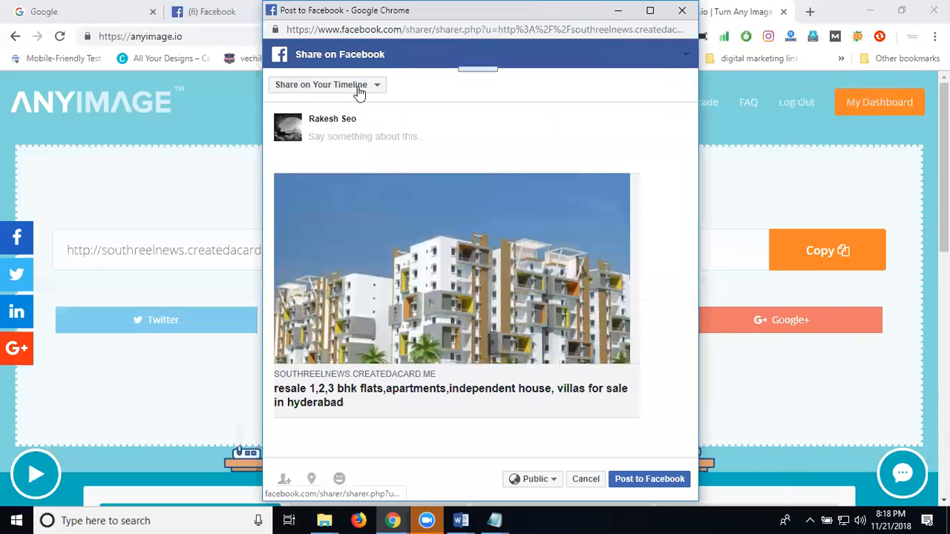
click(359, 88)
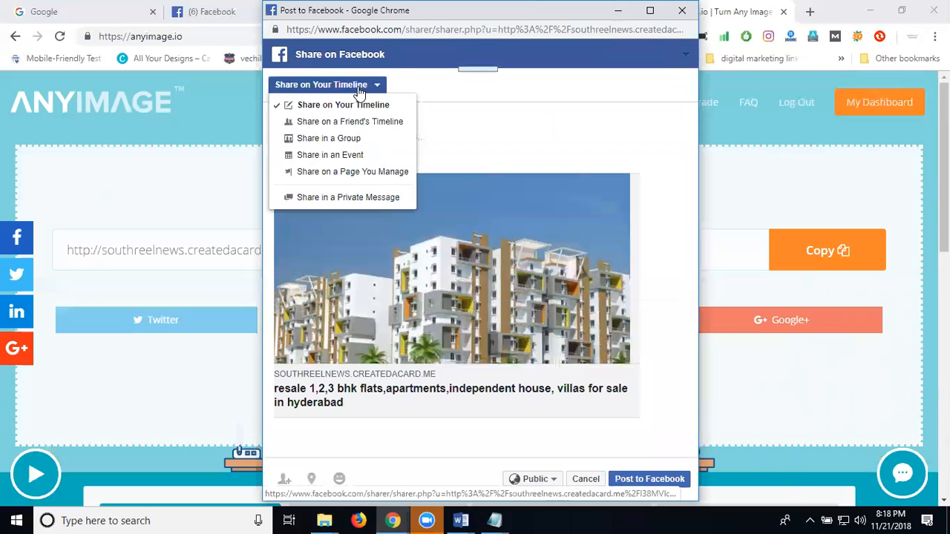
click(359, 172)
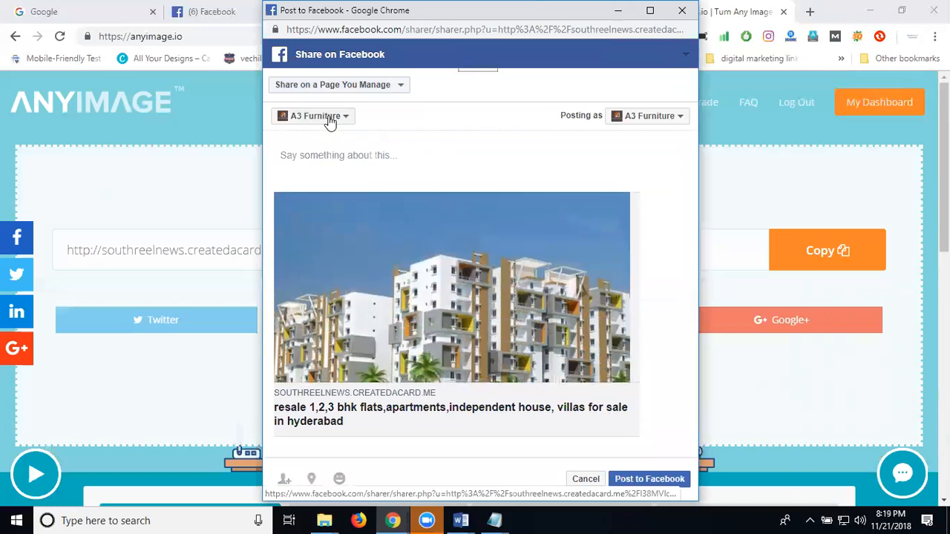
click(330, 123)
click(330, 119)
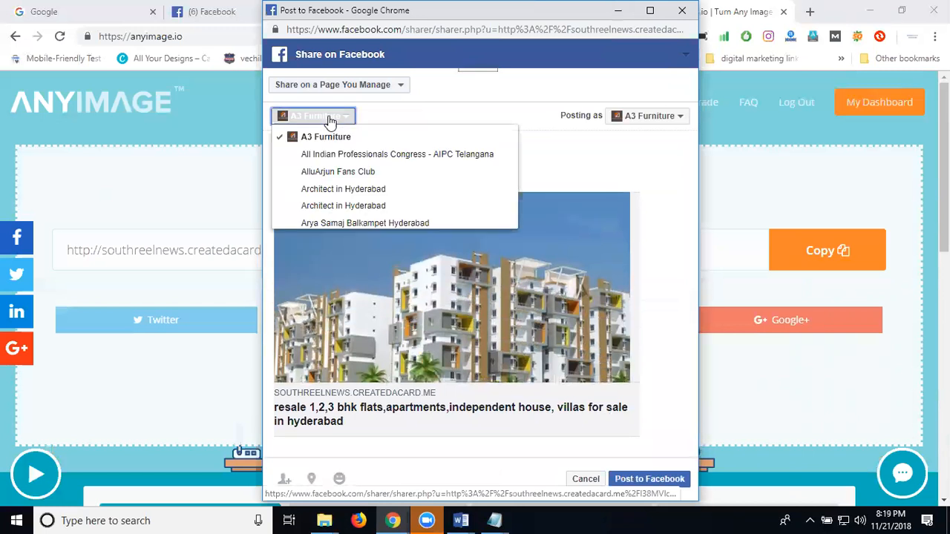
scroll(335, 155, down, 5)
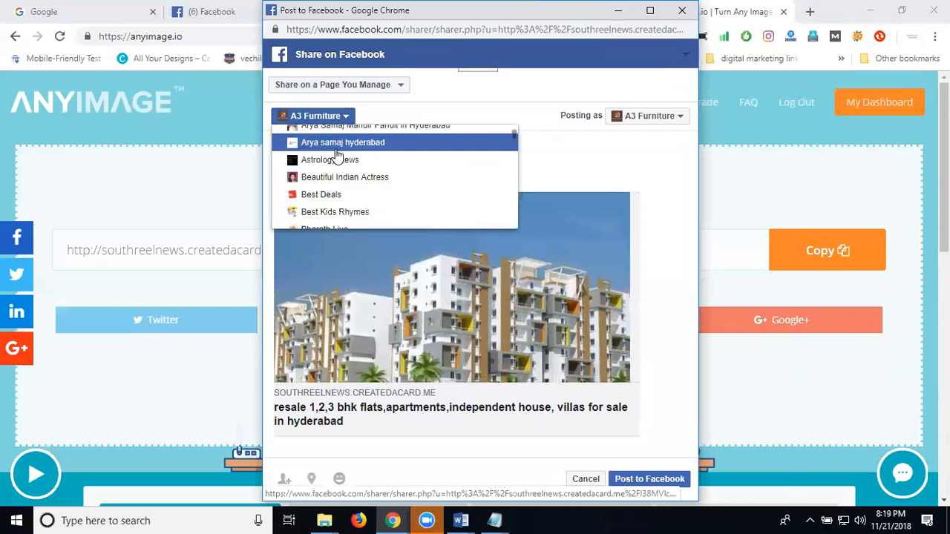
scroll(335, 154, down, 3)
scroll(337, 154, up, 4)
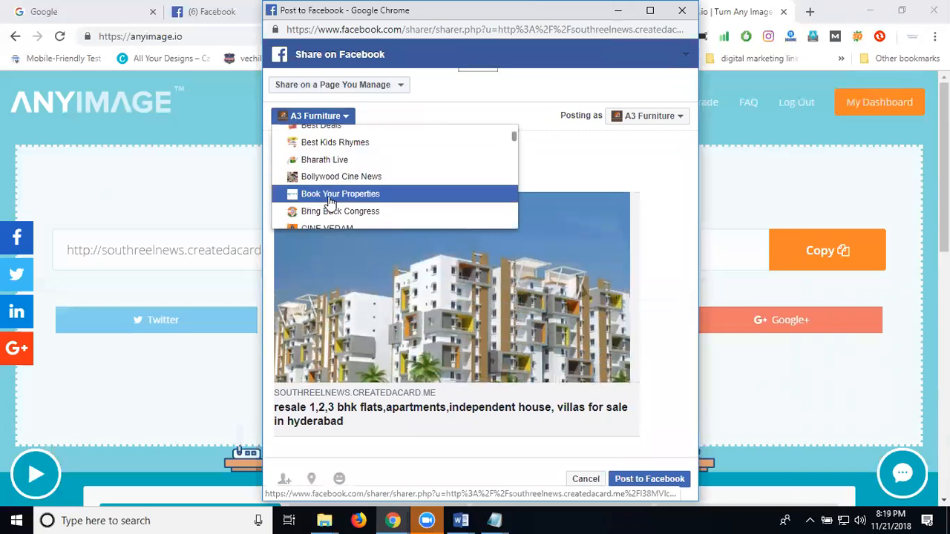
click(330, 194)
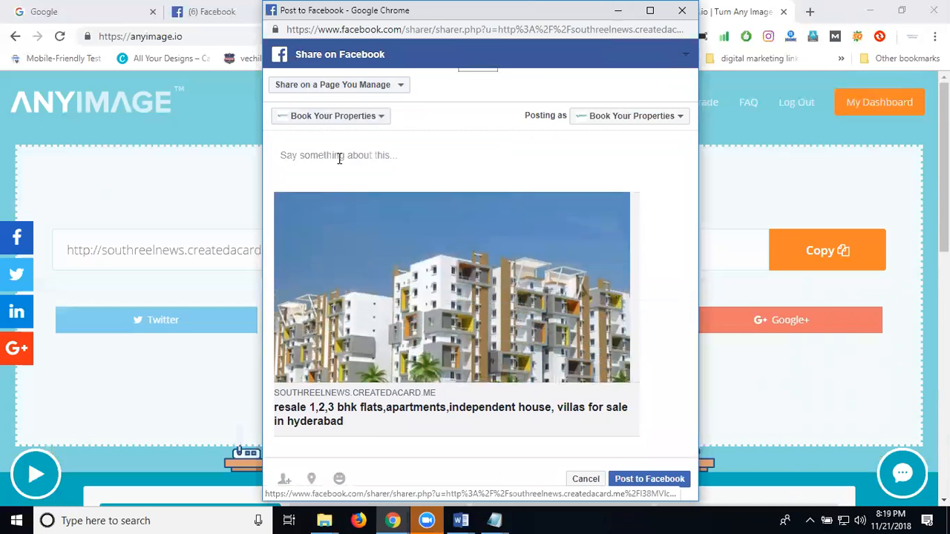
- Write the message "resale 1,2,3 bhk #flats, #apartments,independent #house/ #villas for sale in #hyderabad" and post it to Facebook
text(resale 1,2,3 bhk flats,apartments,independent house/villas for sale in hyderabad)
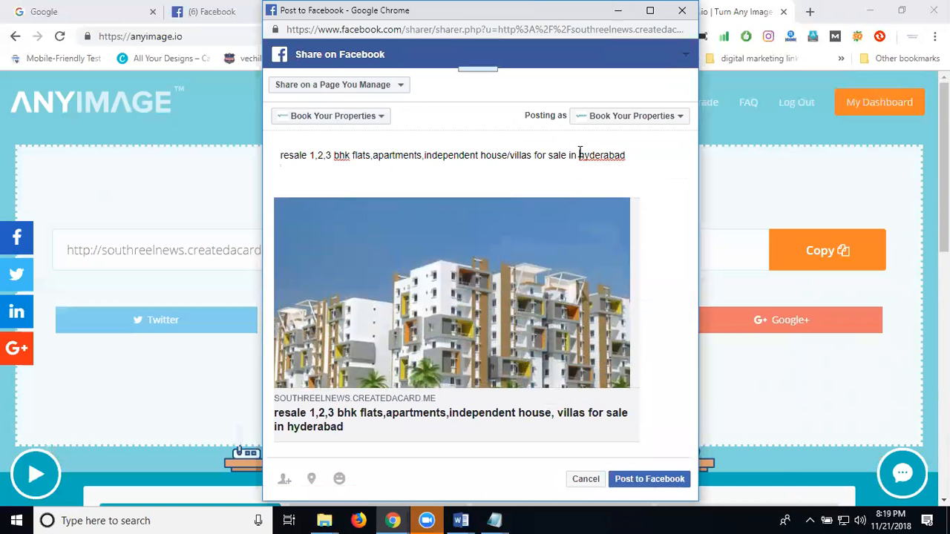
click(579, 155)
text(#)
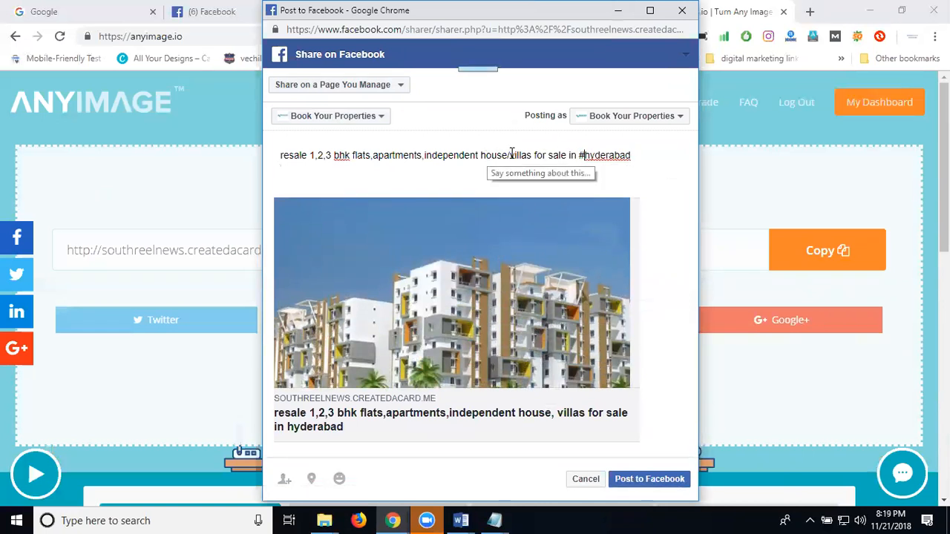
click(511, 155)
text(#)
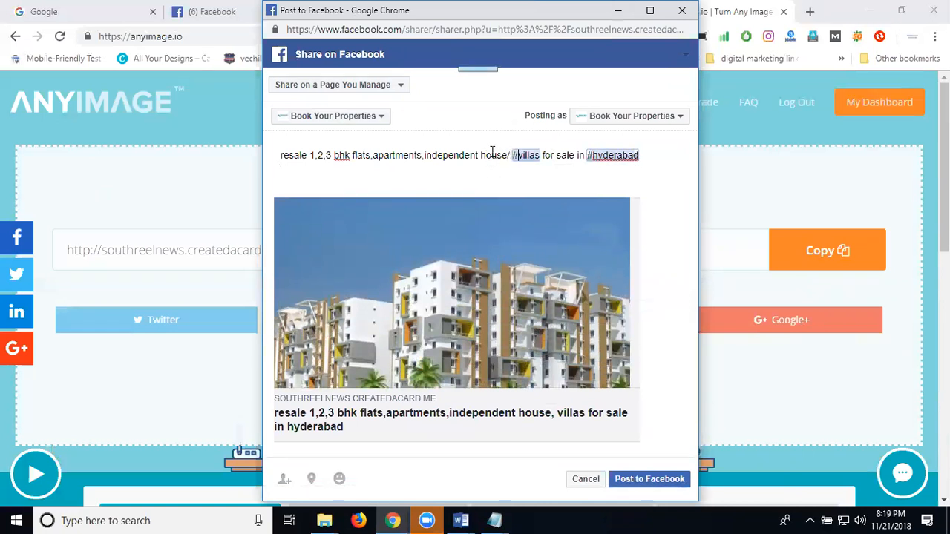
click(480, 155)
text(#)
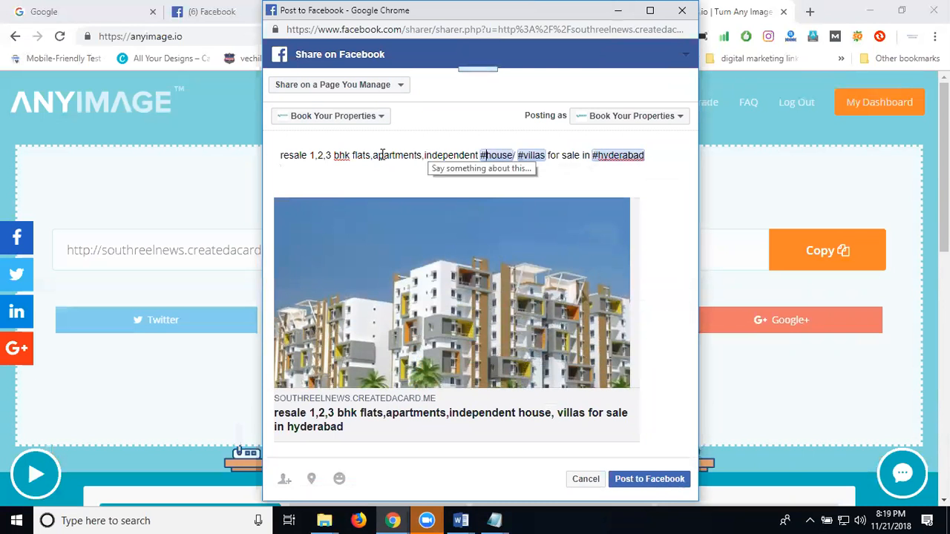
text( #)
click(353, 155)
text(#)
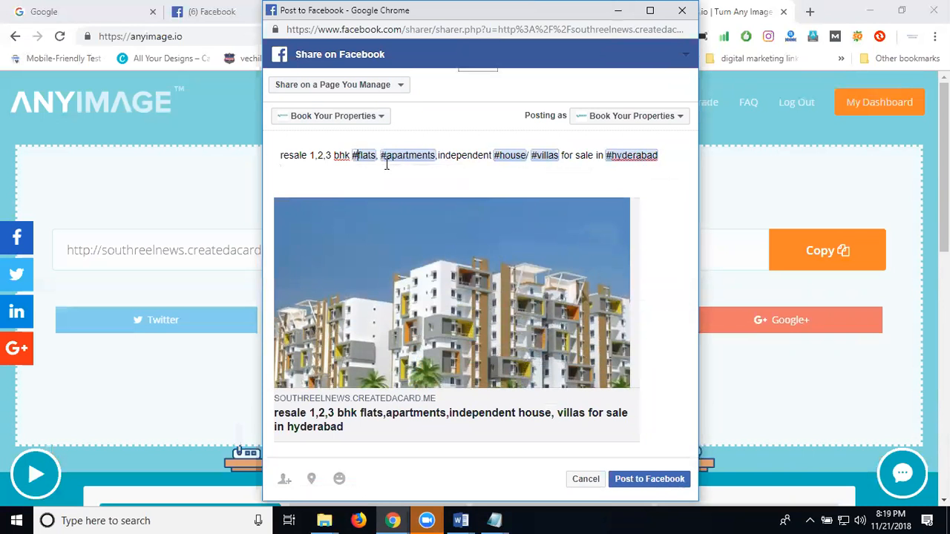
click(635, 481)
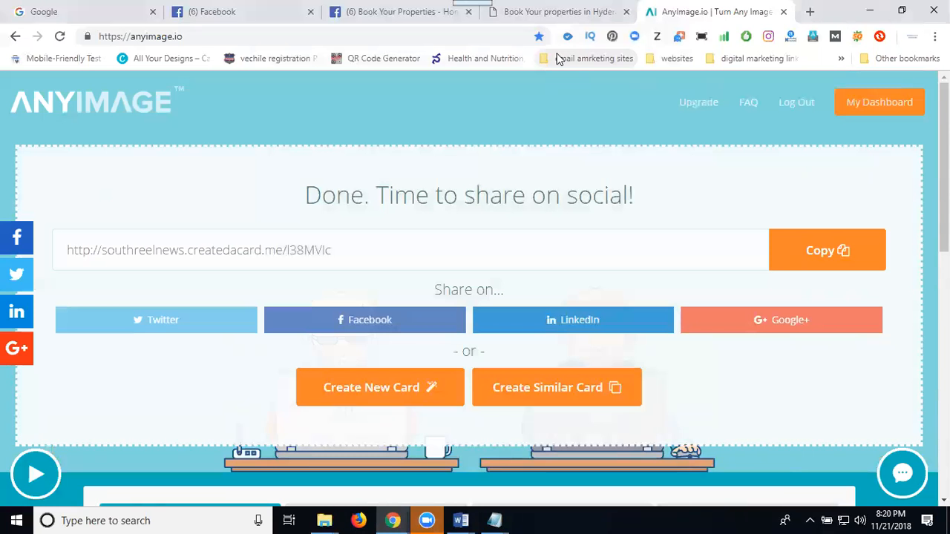
- Reload the Book Your Properties Facebook page, check its newest post and open the linked image card
click(360, 12)
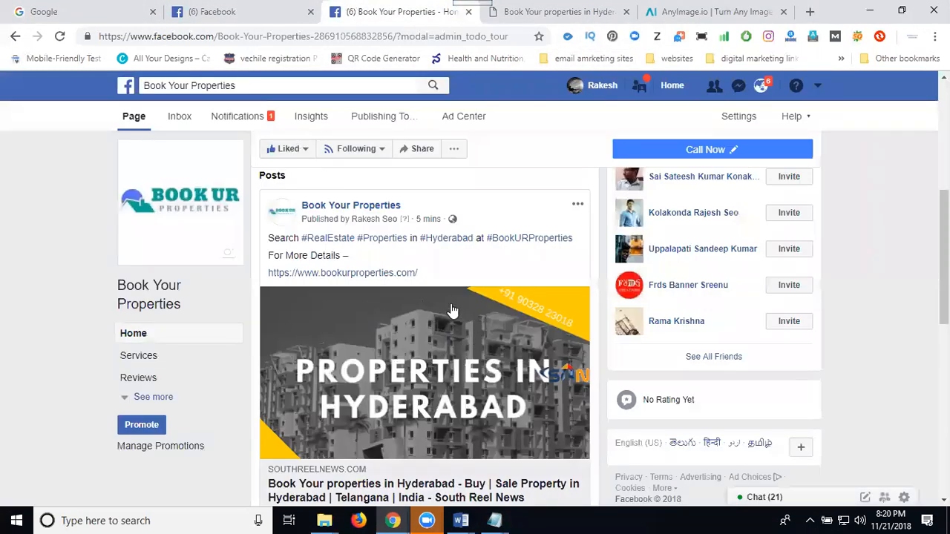
click(59, 36)
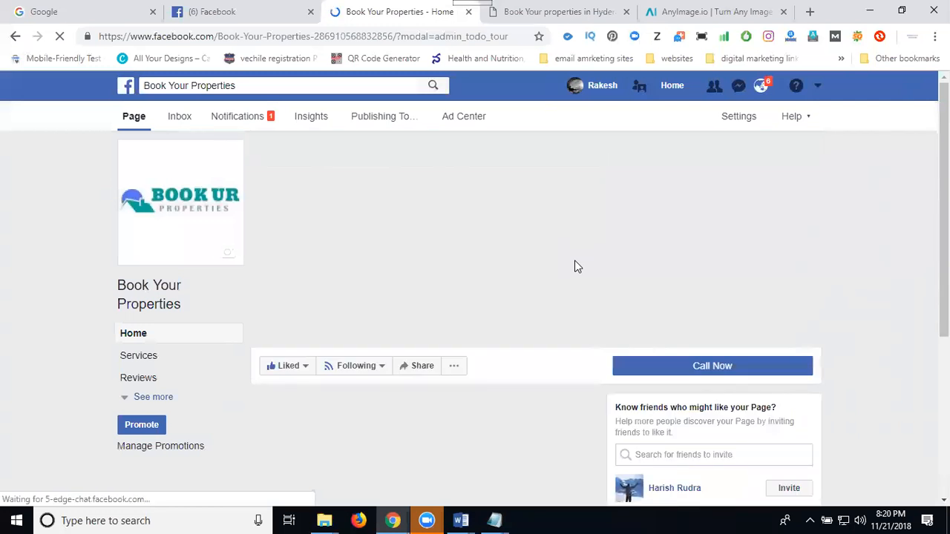
scroll(575, 260, down, 5)
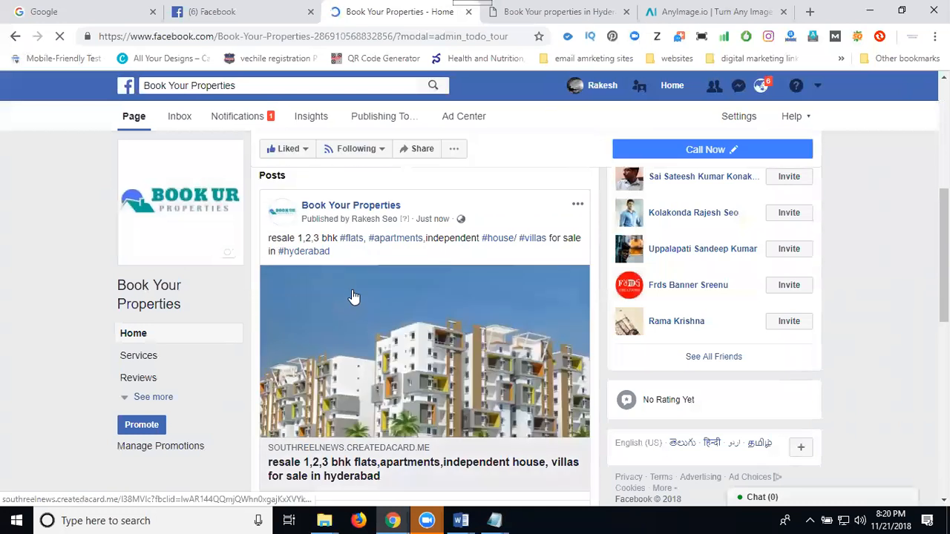
click(412, 338)
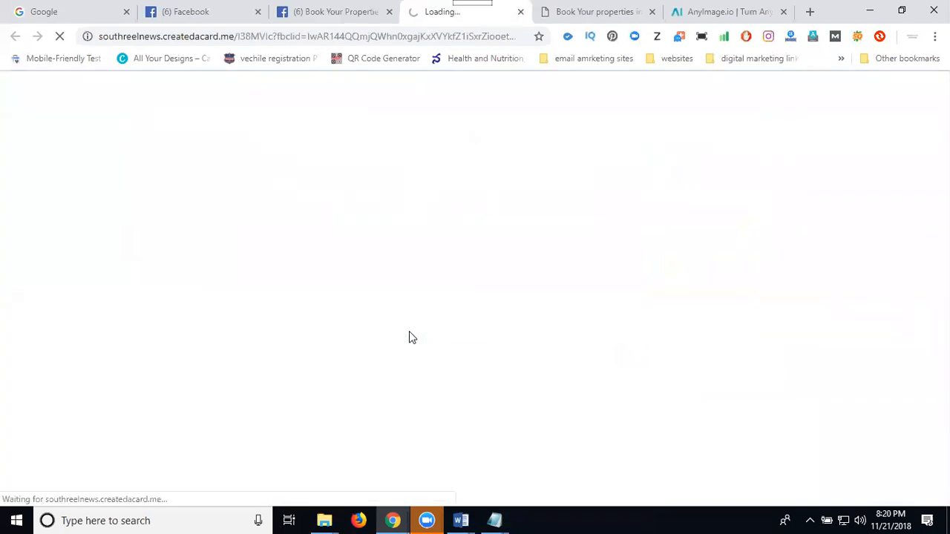